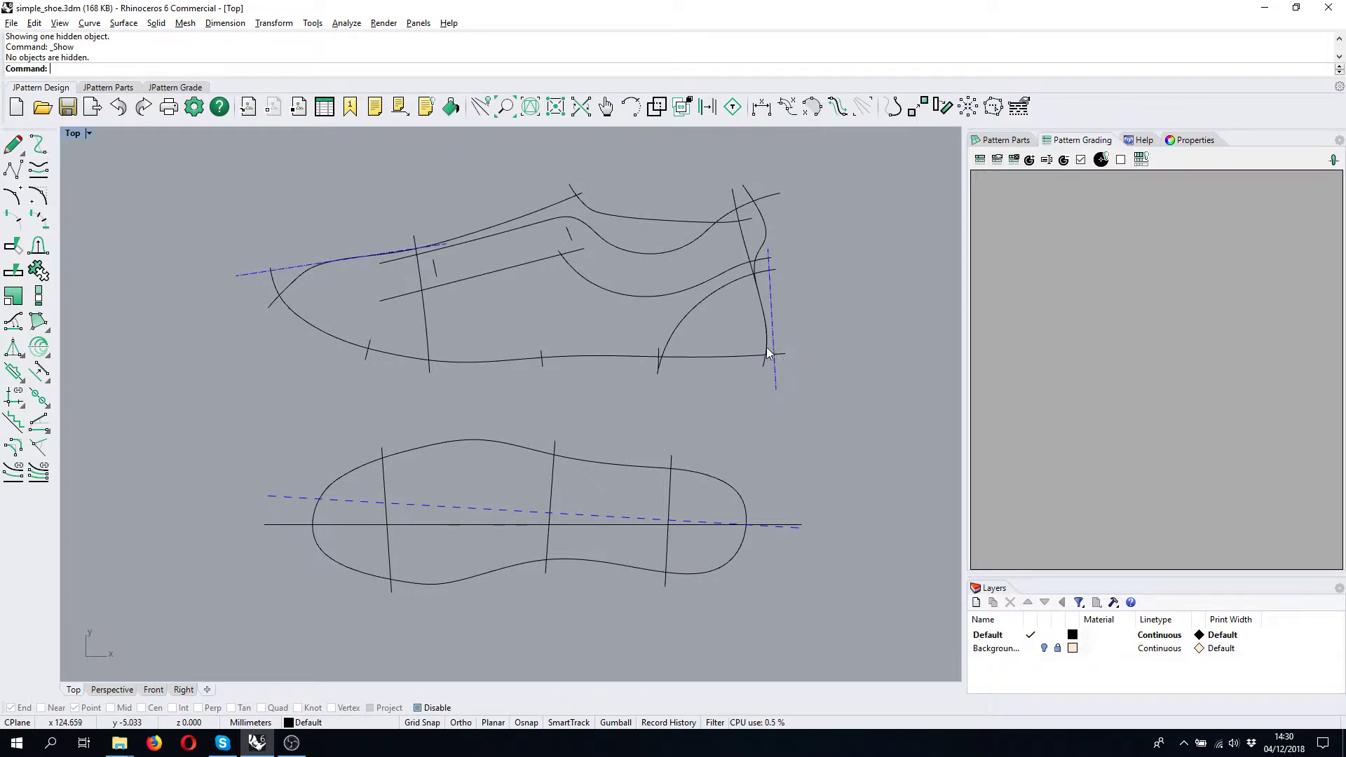
- Hide the lower diagonal line on the shoe upper with the popup toolbar's Hide lightbulb
{"action": "left_click", "coordinate": [494, 269]}
{"action": "scroll", "coordinate": [478, 263], "scroll_direction": "up", "scroll_amount": 4}
{"action": "middle_click", "coordinate": [514, 309]}
{"action": "left_click", "coordinate": [464, 298]}
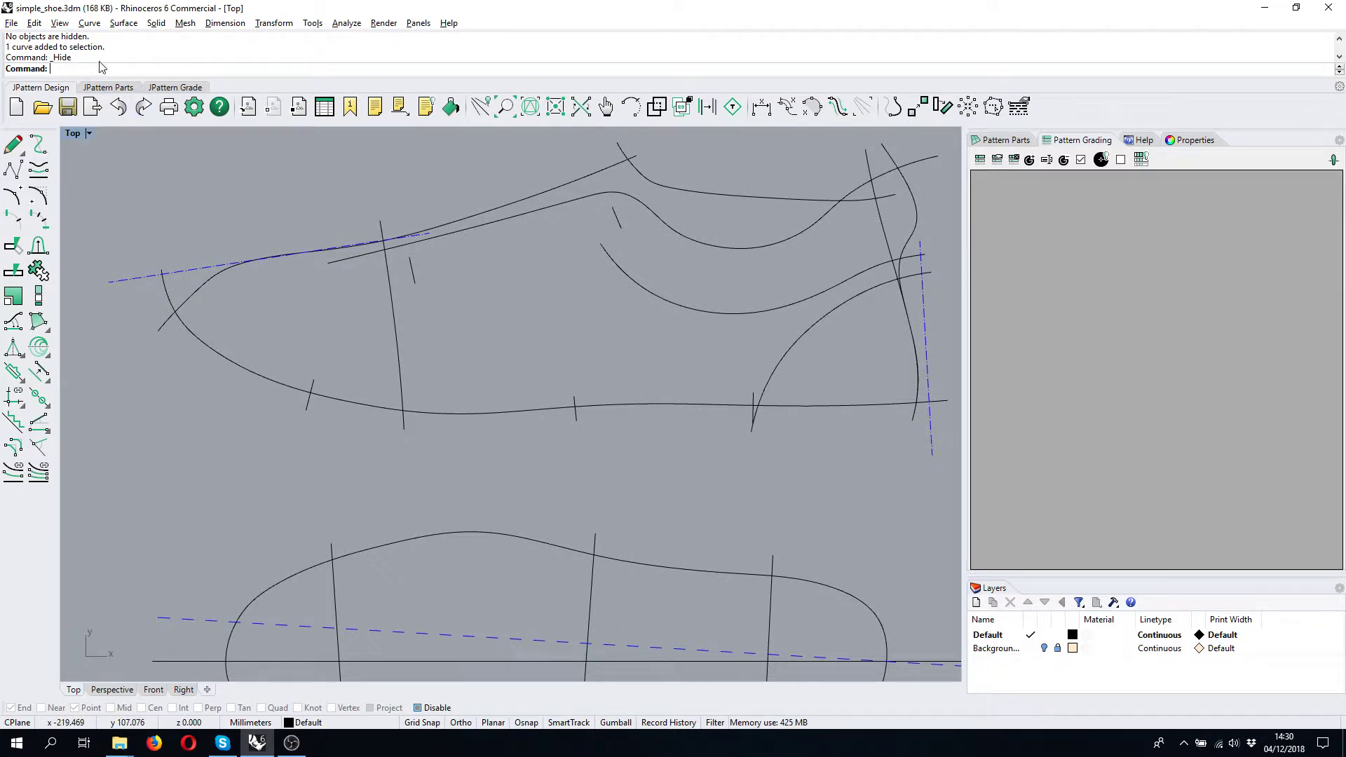
- Reopen the popup toolbar's Visibility options, then dismiss them
{"action": "middle_click", "coordinate": [511, 284]}
{"action": "left_click", "coordinate": [468, 284]}
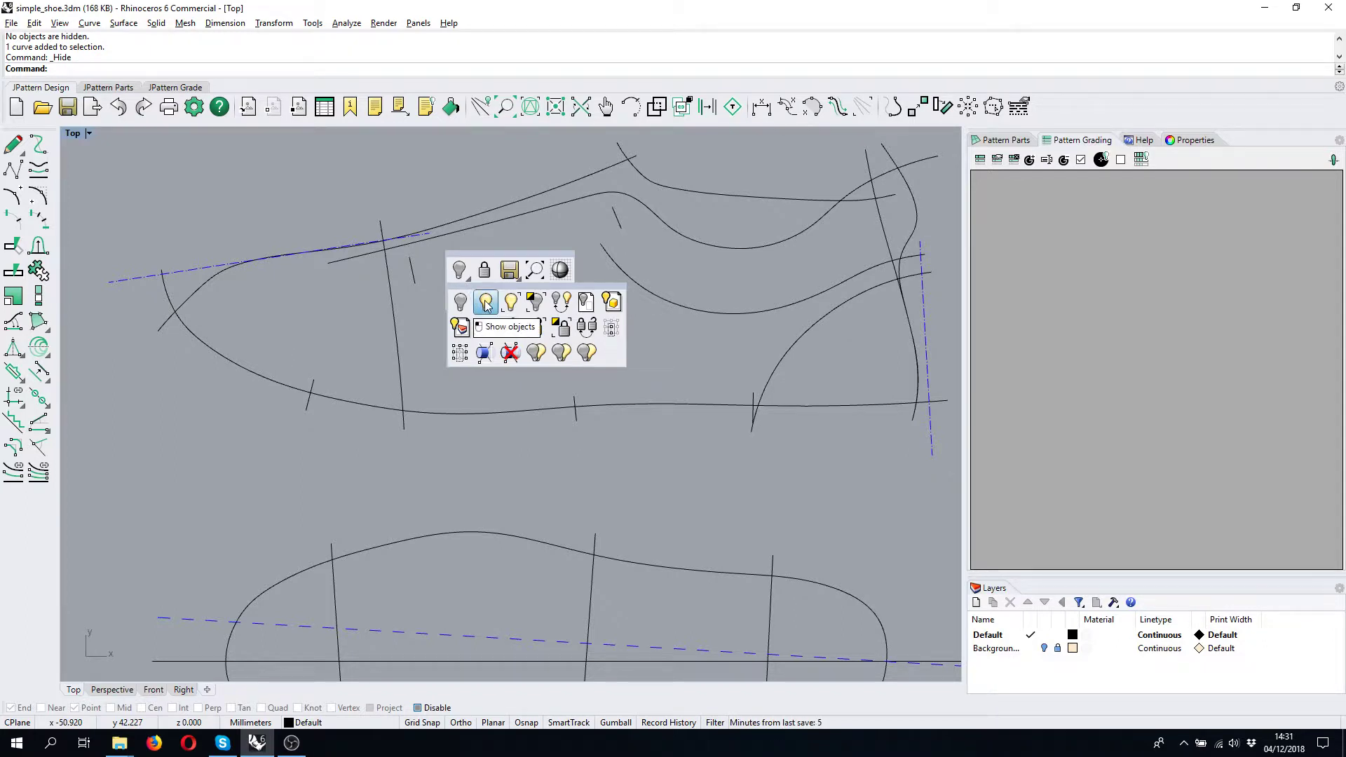
{"action": "key", "text": "Escape"}
- Show the hidden diagonal line again with Ctrl+Alt+H
{"action": "key", "text": "ctrl+alt+h"}
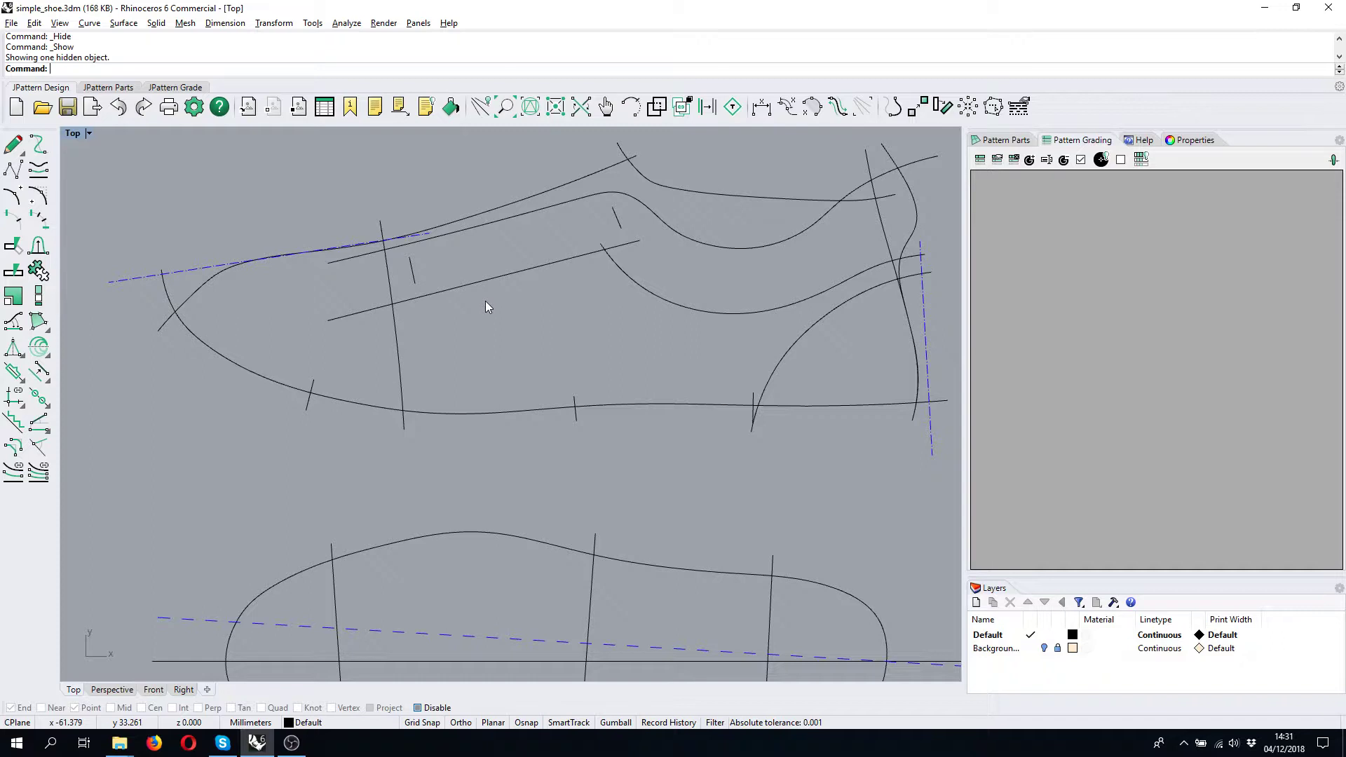
- Hide the straight line across the shoe upper via Edit > Visibility > Hide
{"action": "left_click", "coordinate": [502, 276]}
{"action": "left_click", "coordinate": [33, 24]}
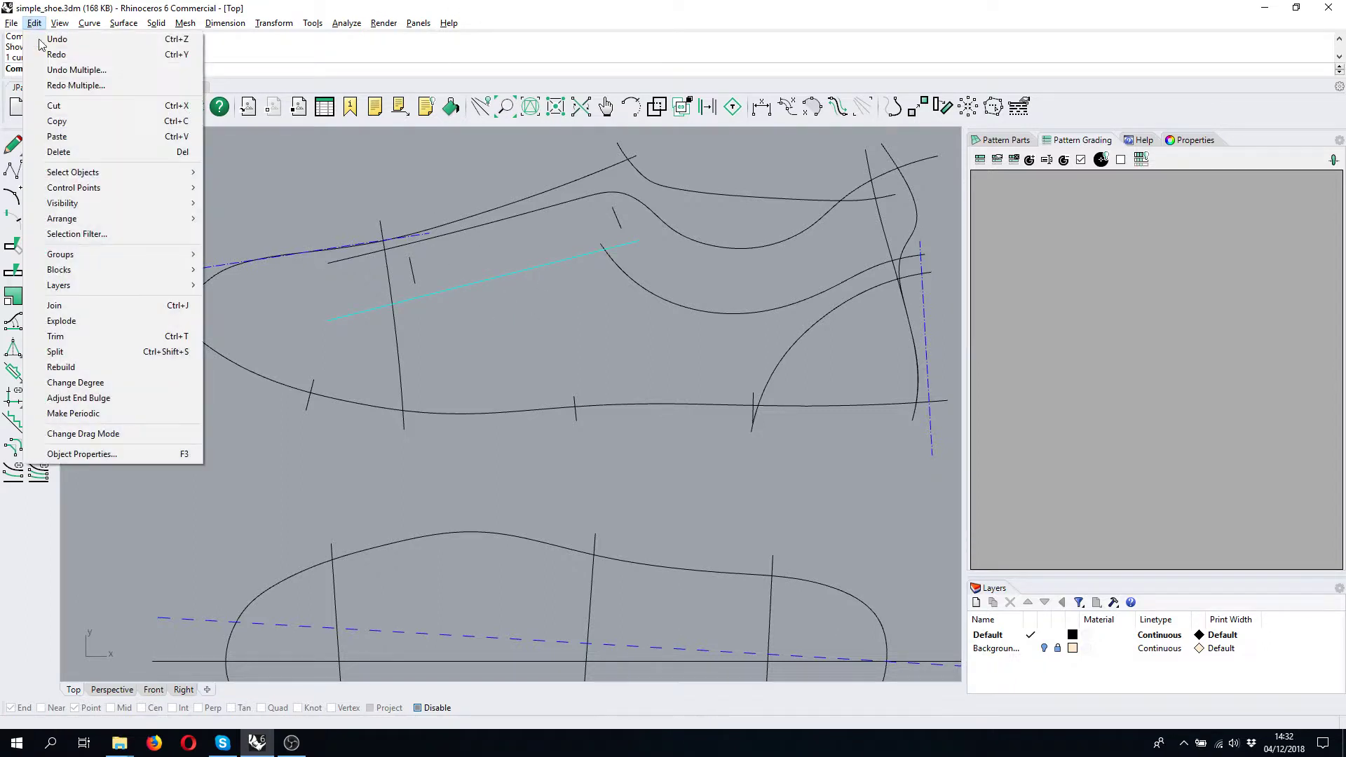
{"action": "mouse_move", "coordinate": [73, 203]}
{"action": "left_click", "coordinate": [233, 203]}
- Show the hidden straight line again from the Edit > Visibility menu
{"action": "left_click", "coordinate": [34, 23]}
{"action": "mouse_move", "coordinate": [124, 201]}
{"action": "left_click", "coordinate": [343, 219]}
- Window-select the six sole curves and hide them via Edit > Visibility > Hide
{"action": "scroll", "coordinate": [479, 280], "scroll_direction": "down", "scroll_amount": 3}
{"action": "mouse_move", "coordinate": [648, 416]}
{"action": "left_mouse_down"}
{"action": "mouse_move", "coordinate": [339, 544]}
{"action": "mouse_move", "coordinate": [267, 552]}
{"action": "left_mouse_up"}
{"action": "left_click", "coordinate": [33, 23]}
{"action": "mouse_move", "coordinate": [78, 208]}
{"action": "left_click", "coordinate": [343, 203]}
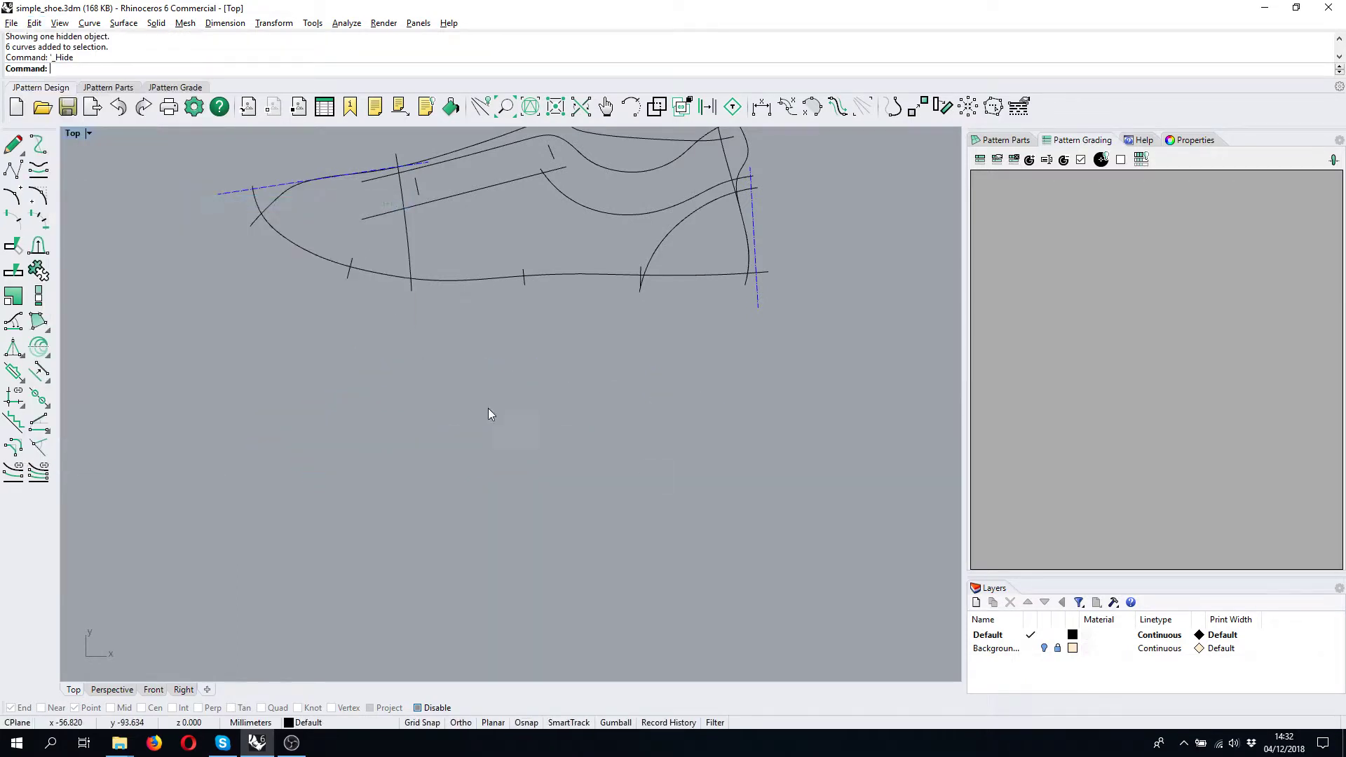
{"action": "left_click", "coordinate": [34, 24]}
{"action": "mouse_move", "coordinate": [90, 199]}
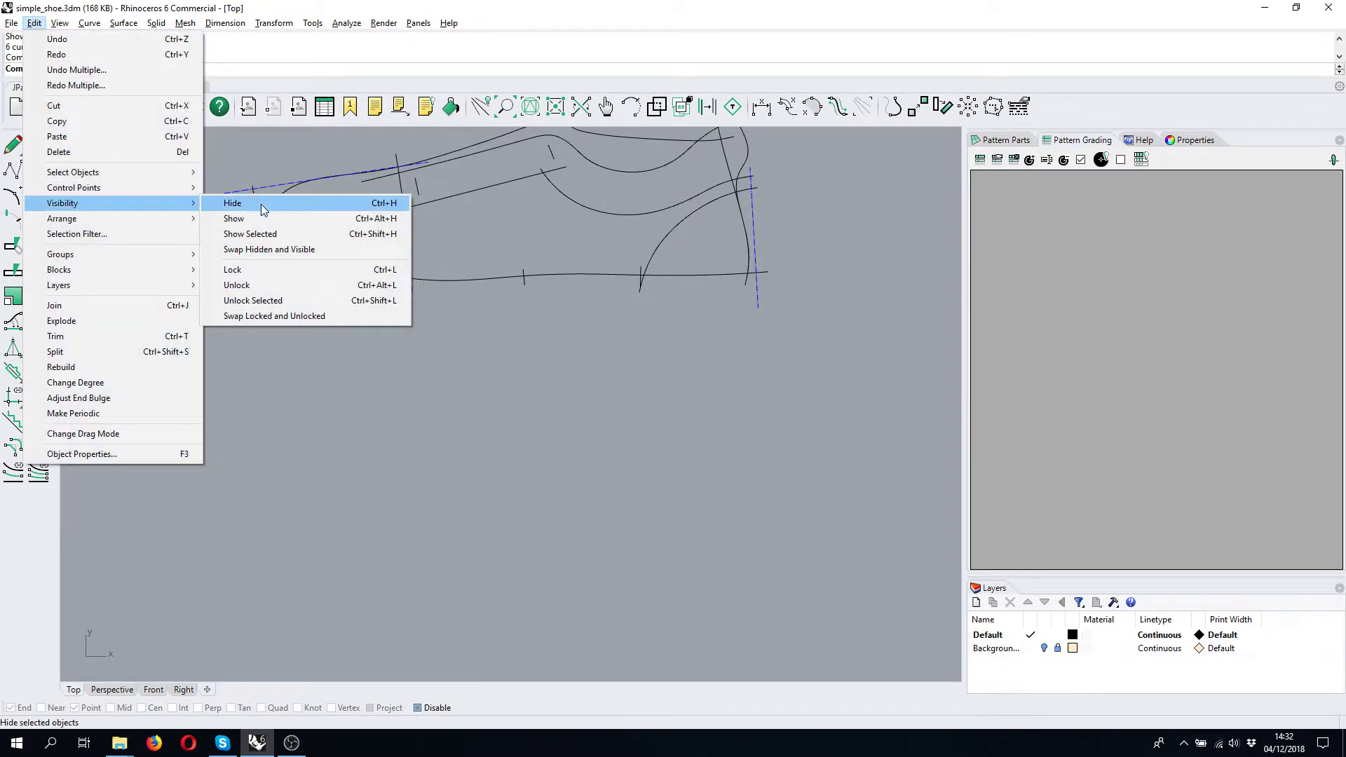
- Use Show Selected to reveal only the sole outline curve, then reframe the Top view
{"action": "left_click", "coordinate": [268, 234]}
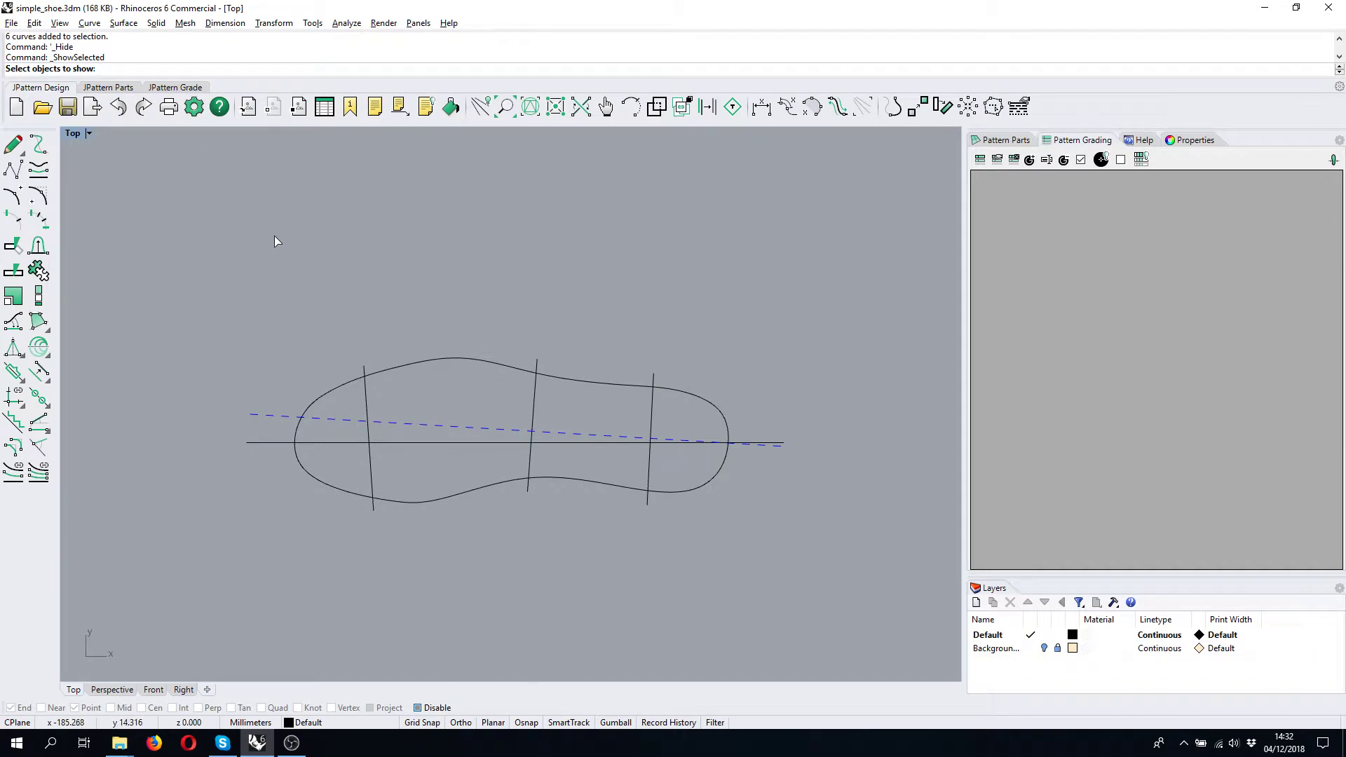
{"action": "left_click", "coordinate": [428, 361]}
{"action": "key", "text": "Return"}
{"action": "scroll", "coordinate": [722, 430], "scroll_direction": "down", "scroll_amount": 2}
{"action": "right_click_drag", "start_coordinate": [607, 350], "coordinate": [614, 290]}
- Show all remaining hidden sole lines from the popup Visibility options
{"action": "middle_click", "coordinate": [320, 384]}
{"action": "left_click", "coordinate": [279, 374]}
{"action": "right_click", "coordinate": [271, 365]}
- Enlarge the Layers panel and add a new current layer named work
{"action": "left_click_drag", "start_coordinate": [1009, 576], "coordinate": [1006, 359]}
{"action": "double_click", "coordinate": [1022, 401]}
{"action": "right_click_drag", "start_coordinate": [589, 356], "coordinate": [600, 433]}
{"action": "left_click", "coordinate": [976, 386]}
{"action": "type", "text": "work"}
{"action": "key", "text": "Return"}
{"action": "left_click", "coordinate": [1082, 445]}
- Window-select the six sole curves and move them onto the work layer
{"action": "left_click_drag", "start_coordinate": [752, 598], "coordinate": [473, 520]}
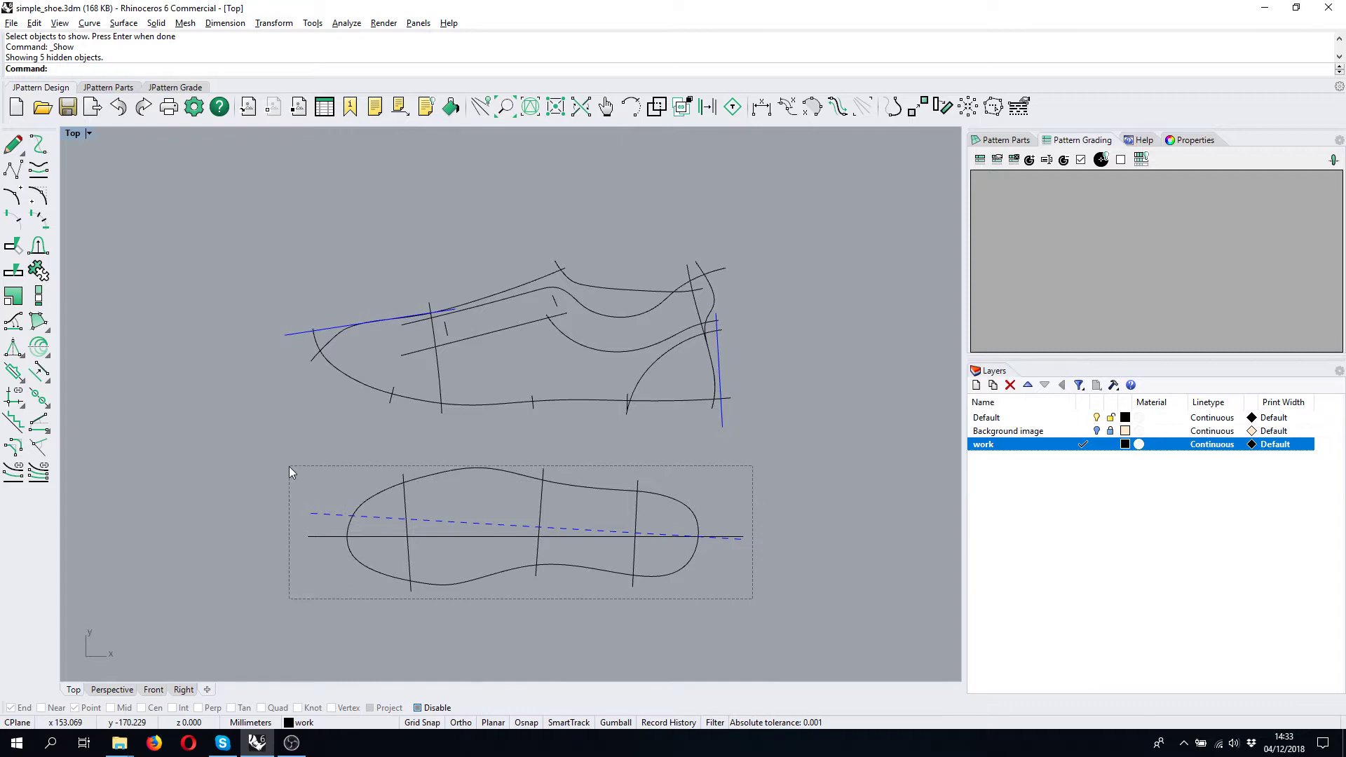
{"action": "left_click_drag", "start_coordinate": [289, 466], "coordinate": [290, 467]}
{"action": "right_click", "coordinate": [1002, 451]}
{"action": "left_click", "coordinate": [1063, 384]}
{"action": "left_click", "coordinate": [788, 466]}
{"action": "right_click_drag", "start_coordinate": [791, 492], "coordinate": [787, 421]}
- Turn off the Default layer so only the sole curves stay visible
{"action": "left_click", "coordinate": [1097, 418]}
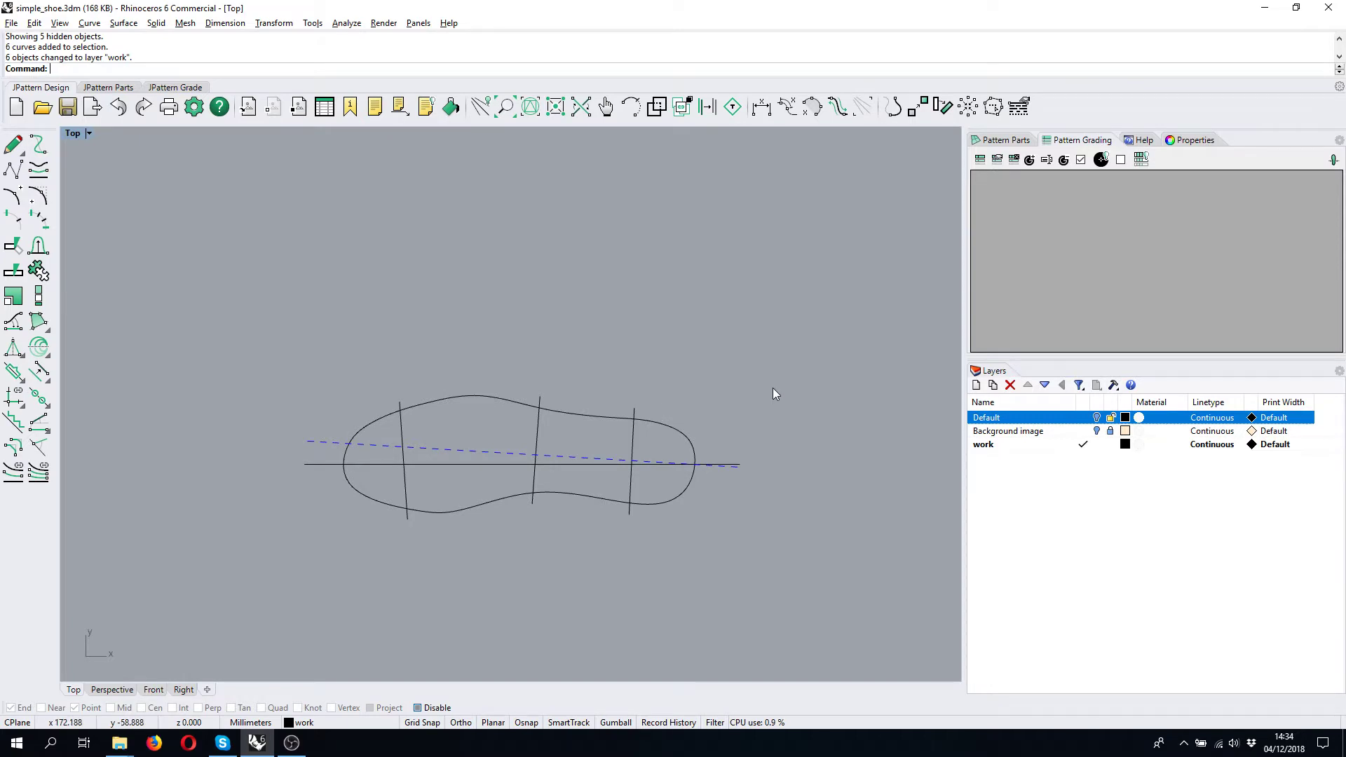
- Turn the Default layer back on and rename it upper
{"action": "left_click", "coordinate": [1096, 417]}
{"action": "left_click", "coordinate": [1012, 419]}
{"action": "type", "text": "upper"}
{"action": "key", "text": "Return"}
- Rename the work layer to sole and move it above Background image
{"action": "left_click", "coordinate": [994, 448]}
{"action": "left_click", "coordinate": [1003, 453]}
{"action": "type", "text": "sole"}
{"action": "key", "text": "Return"}
{"action": "mouse_move", "coordinate": [1003, 452]}
{"action": "left_mouse_down"}
{"action": "mouse_move", "coordinate": [1001, 427]}
{"action": "mouse_move", "coordinate": [1007, 473]}
{"action": "left_mouse_up"}
{"action": "left_click", "coordinate": [1027, 385]}
- Add a new layer named shoe and move it to the top of the list
{"action": "left_click", "coordinate": [1022, 430]}
{"action": "left_click", "coordinate": [1005, 494]}
{"action": "left_click", "coordinate": [975, 385]}
{"action": "type", "text": "shoe"}
{"action": "key", "text": "Return"}
{"action": "left_click", "coordinate": [1027, 384]}
- Nest the upper and sole layers as sublayers of shoe
{"action": "left_click", "coordinate": [1002, 430]}
{"action": "left_click", "coordinate": [999, 446], "text": "ctrl"}
{"action": "left_click_drag", "start_coordinate": [999, 445], "coordinate": [992, 418]}
{"action": "left_click", "coordinate": [1055, 531]}
- Toggle the upper layer's visibility off and back on, then reframe the view
{"action": "left_click", "coordinate": [1097, 430]}
{"action": "left_click", "coordinate": [1097, 430]}
{"action": "right_click_drag", "start_coordinate": [693, 360], "coordinate": [693, 403]}
{"action": "right_click_drag", "start_coordinate": [747, 557], "coordinate": [749, 510]}
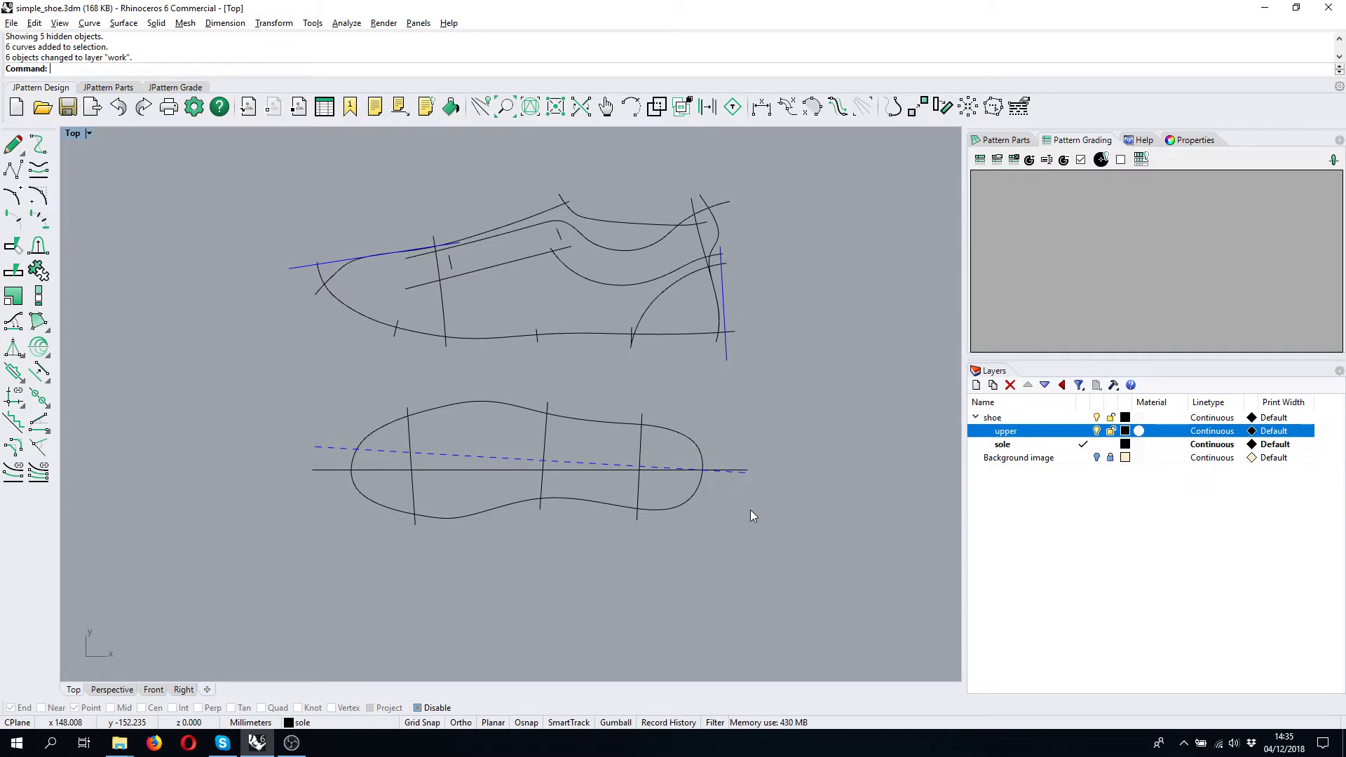
{"action": "right_click_drag", "start_coordinate": [766, 431], "coordinate": [761, 440]}
{"action": "right_click_drag", "start_coordinate": [747, 393], "coordinate": [757, 405]}
- Draw a three-point long curve above the sole outline
{"action": "left_click", "coordinate": [13, 145]}
{"action": "left_click", "coordinate": [146, 410]}
{"action": "left_click", "coordinate": [405, 396]}
{"action": "left_click", "coordinate": [666, 413]}
{"action": "right_click", "coordinate": [667, 416]}
- Make shoe the current layer and toggle the upper and sole layers off and on
{"action": "left_click", "coordinate": [1086, 419]}
{"action": "left_click", "coordinate": [1084, 419]}
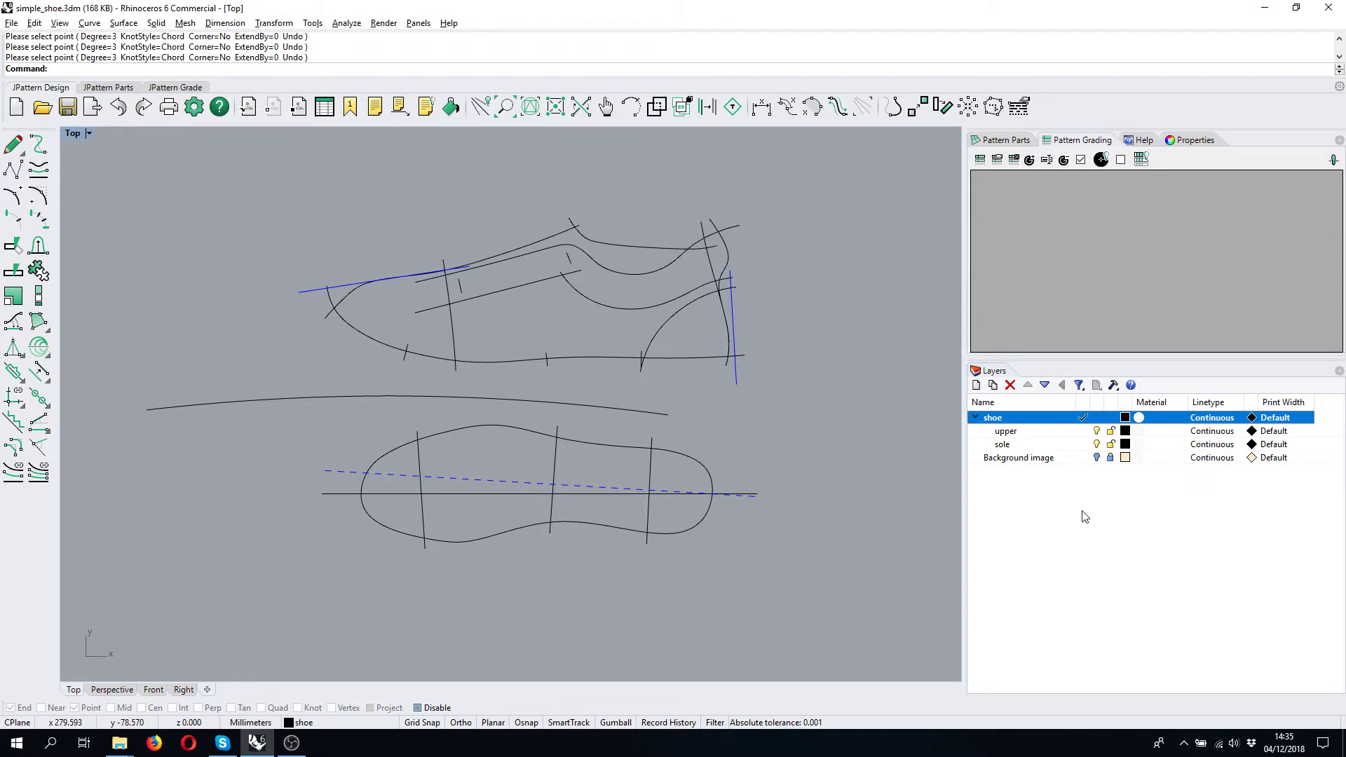
{"action": "left_click", "coordinate": [1098, 432]}
{"action": "left_click", "coordinate": [1097, 431]}
{"action": "left_click", "coordinate": [1097, 444]}
{"action": "left_click", "coordinate": [1097, 446]}
{"action": "left_click", "coordinate": [304, 397]}
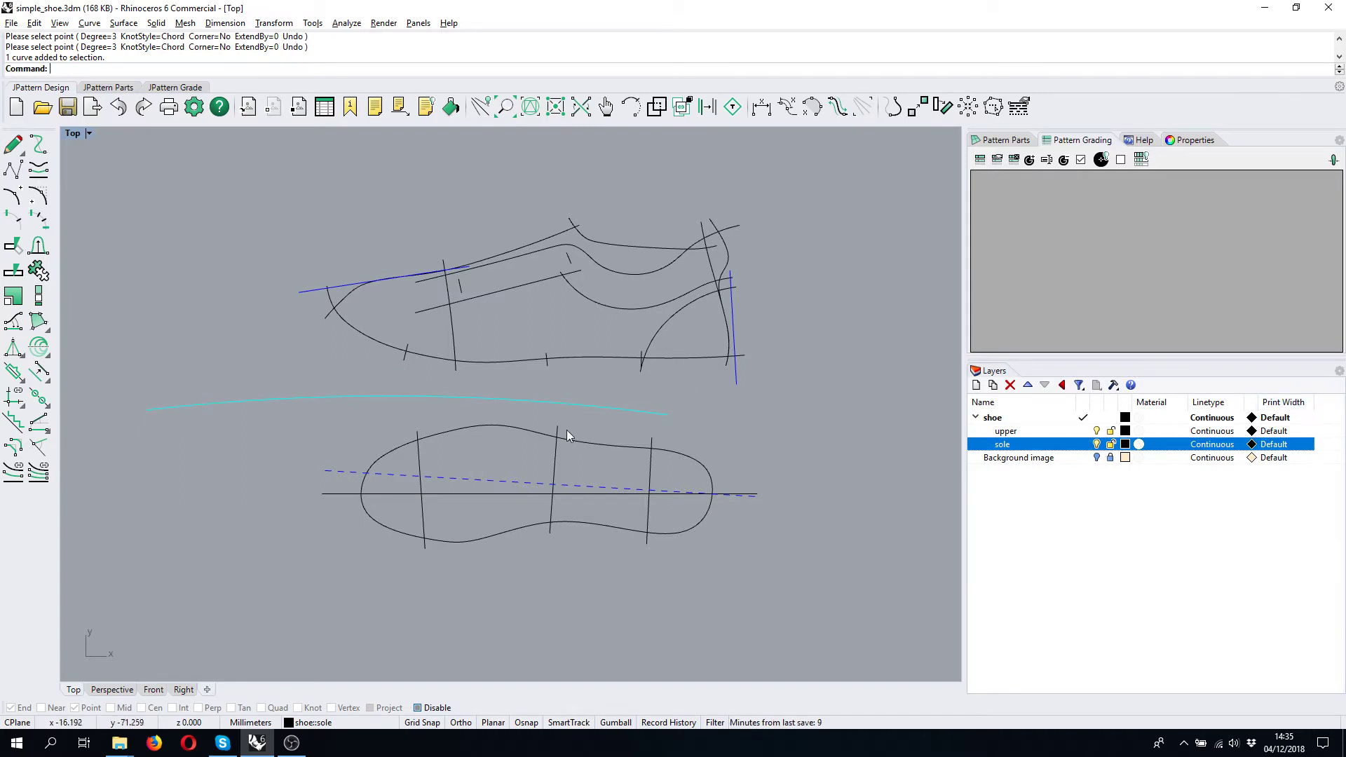
{"action": "key", "text": "Escape"}
{"action": "left_click", "coordinate": [367, 398]}
- Briefly show the background image, then add Layer 01 and make it current
{"action": "left_click", "coordinate": [1097, 457]}
{"action": "right_click_drag", "start_coordinate": [809, 346], "coordinate": [804, 394]}
{"action": "left_click", "coordinate": [1097, 457]}
{"action": "left_click", "coordinate": [976, 385]}
{"action": "left_click", "coordinate": [1072, 513]}
{"action": "left_click", "coordinate": [1083, 472]}
- Toggle the shoe layer's curves off and back on
{"action": "left_click", "coordinate": [1096, 419]}
{"action": "left_click", "coordinate": [1097, 418]}
{"action": "scroll", "coordinate": [456, 206], "scroll_direction": "down", "scroll_amount": 2}
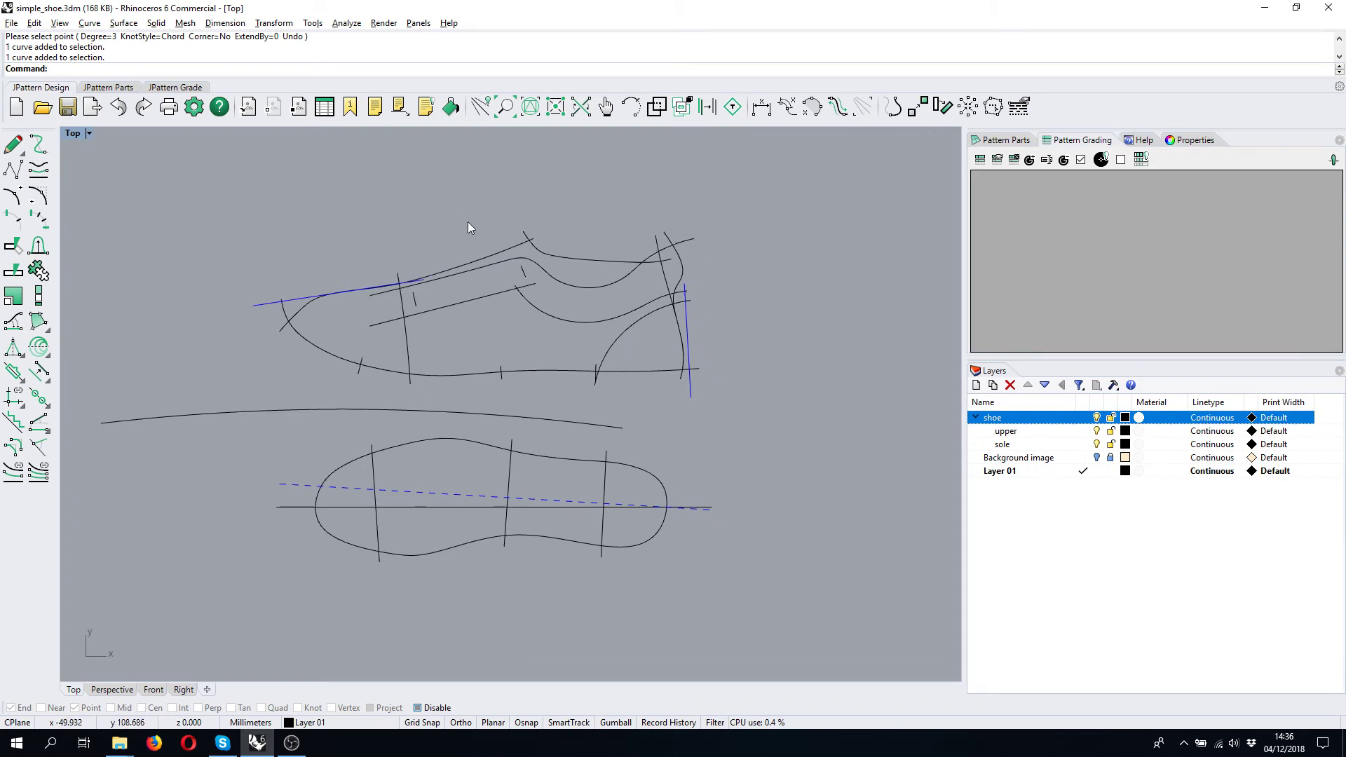
{"action": "left_click", "coordinate": [529, 416]}
{"action": "middle_click", "coordinate": [517, 417]}
{"action": "left_click", "coordinate": [462, 405]}
{"action": "right_click_drag", "start_coordinate": [439, 424], "coordinate": [448, 398]}
{"action": "left_click", "coordinate": [11, 23]}
{"action": "mouse_move", "coordinate": [33, 23]}
{"action": "mouse_move", "coordinate": [83, 202]}
{"action": "left_click", "coordinate": [275, 234]}
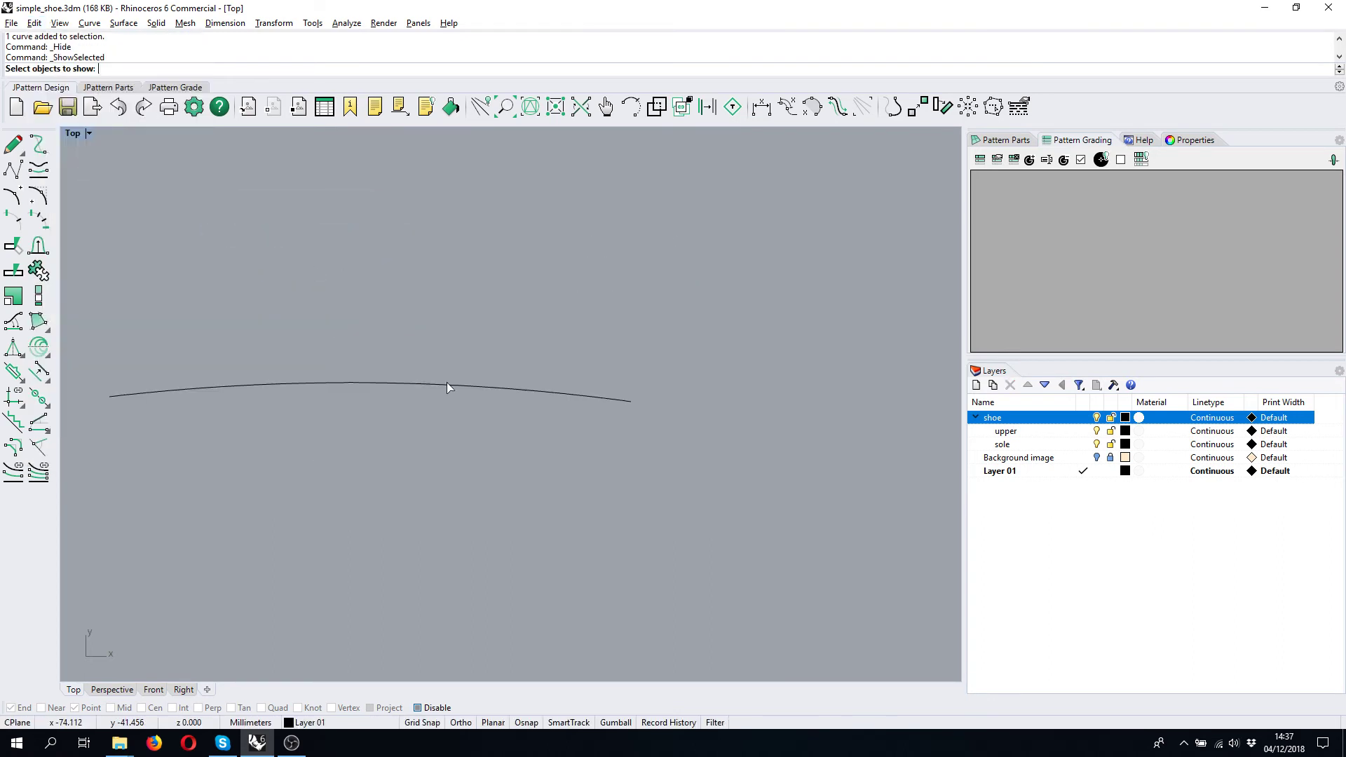
{"action": "left_click", "coordinate": [448, 380]}
{"action": "key", "text": "Return"}
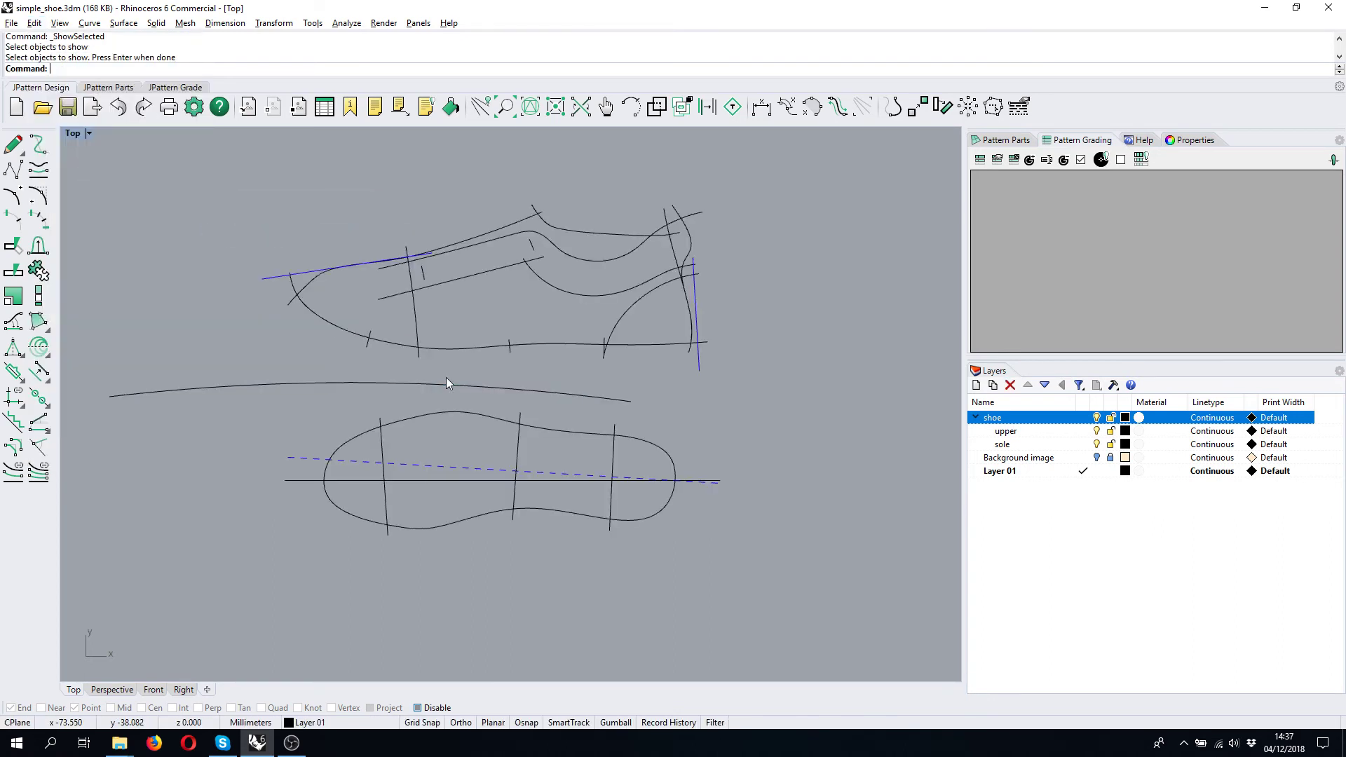
{"action": "left_click", "coordinate": [1097, 431]}
{"action": "left_click", "coordinate": [1097, 432]}
{"action": "right_click_drag", "start_coordinate": [751, 305], "coordinate": [728, 353]}
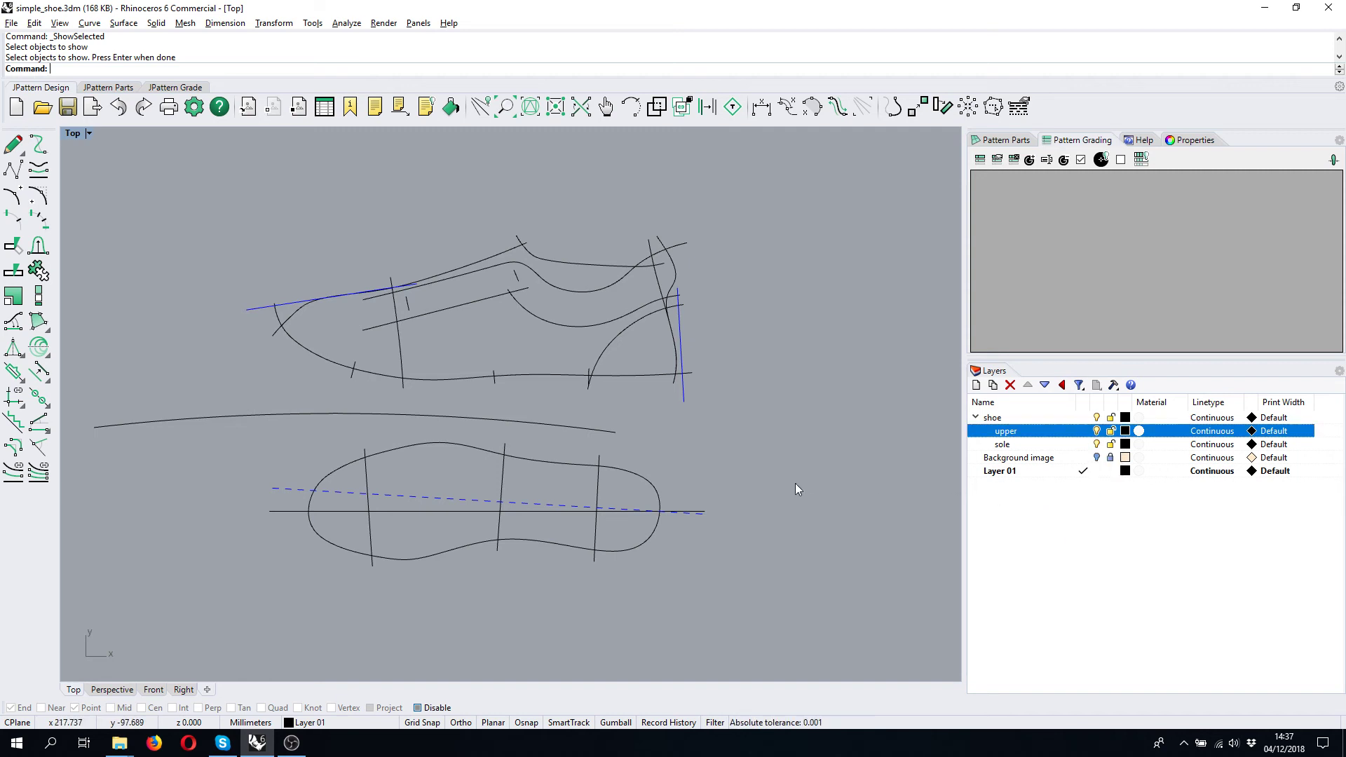
{"action": "left_click_drag", "start_coordinate": [602, 175], "coordinate": [435, 254]}
{"action": "scroll", "coordinate": [491, 267], "scroll_direction": "down", "scroll_amount": 2}
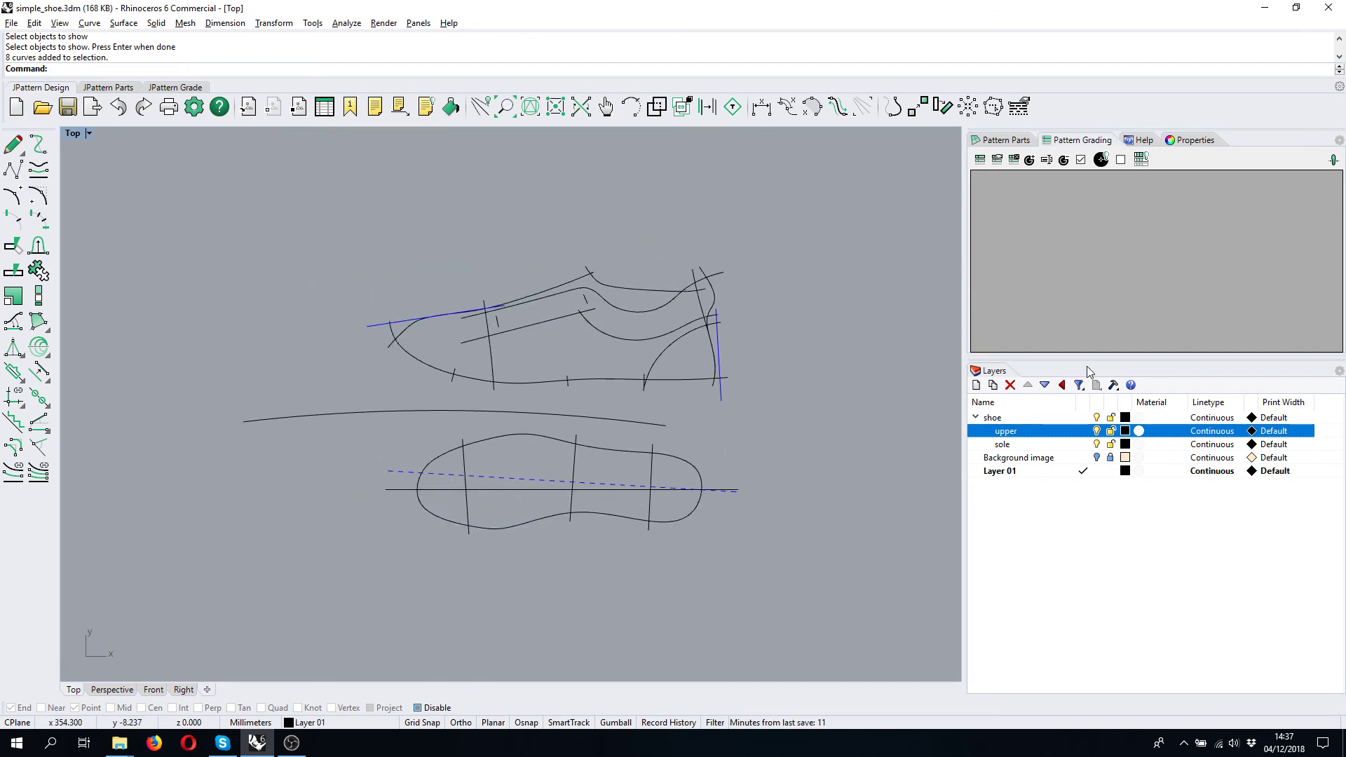
{"action": "left_click_drag", "start_coordinate": [1091, 355], "coordinate": [1084, 487]}
- Switch the panel to the Pattern Parts list, which has no parts yet
{"action": "left_click", "coordinate": [1025, 142]}
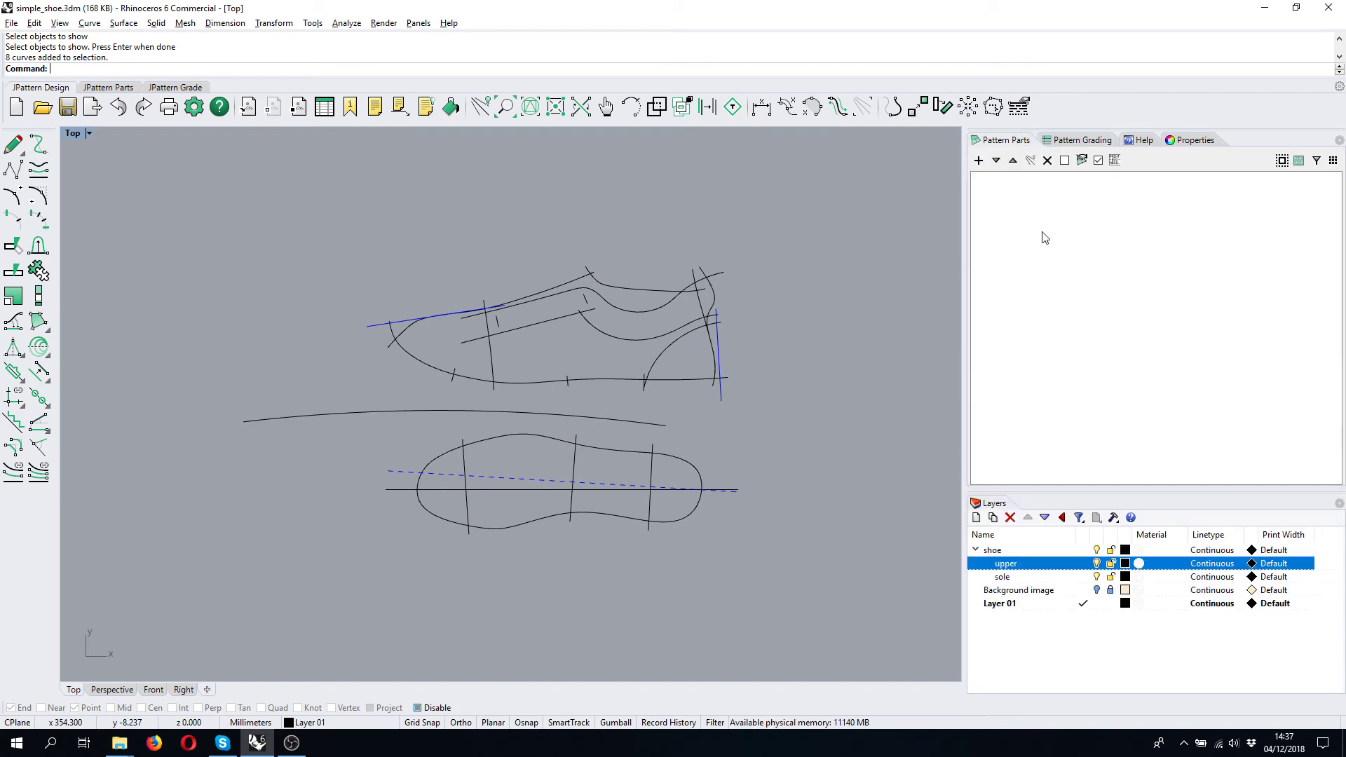